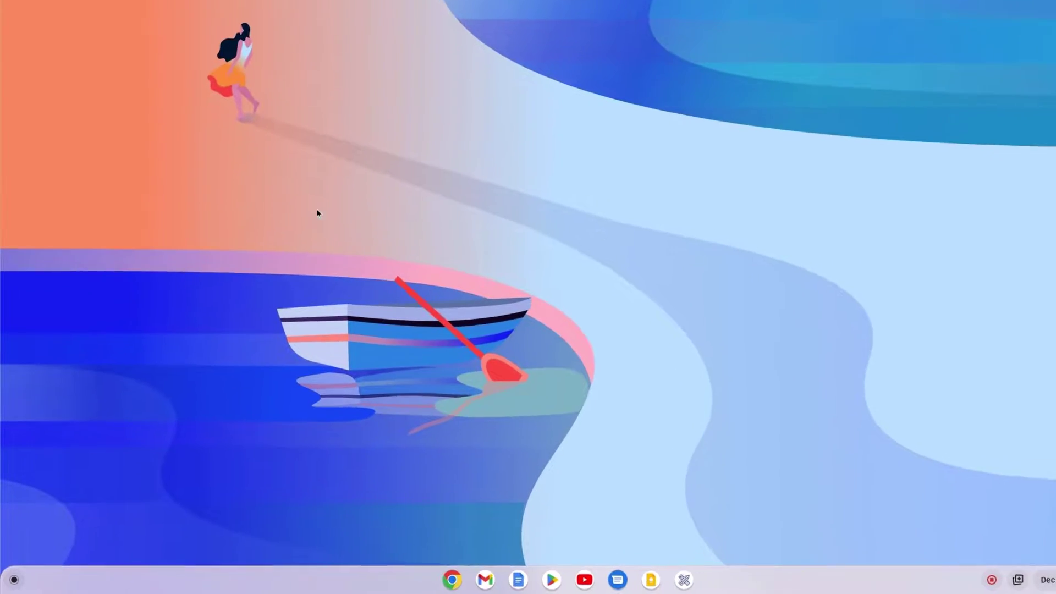
# Open Settings from the launcher and go to Advanced > Developers, showing the Linux development environment
pyautogui.click(14, 581)
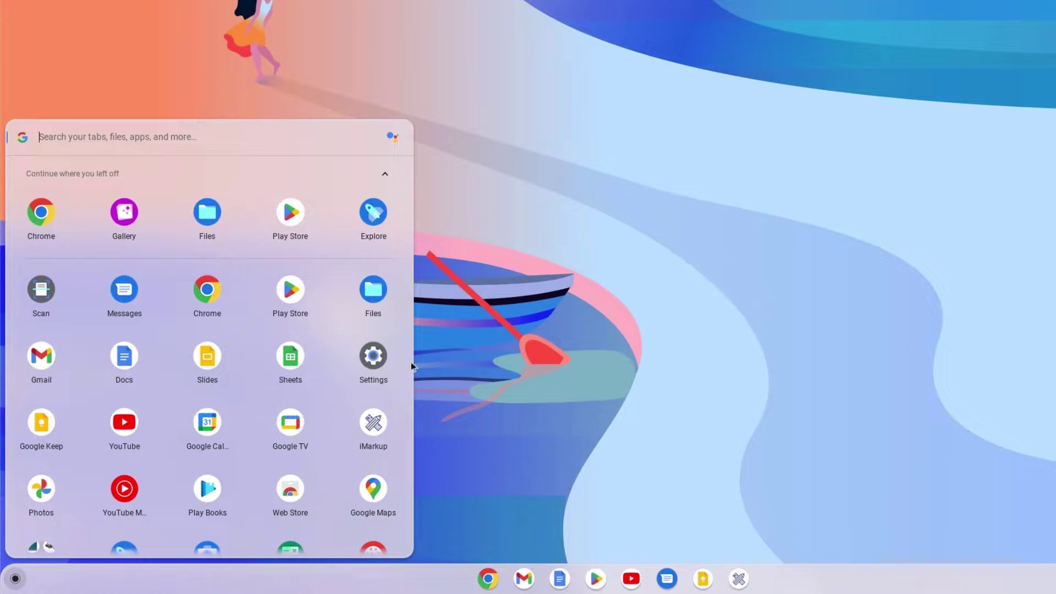
pyautogui.click(381, 362)
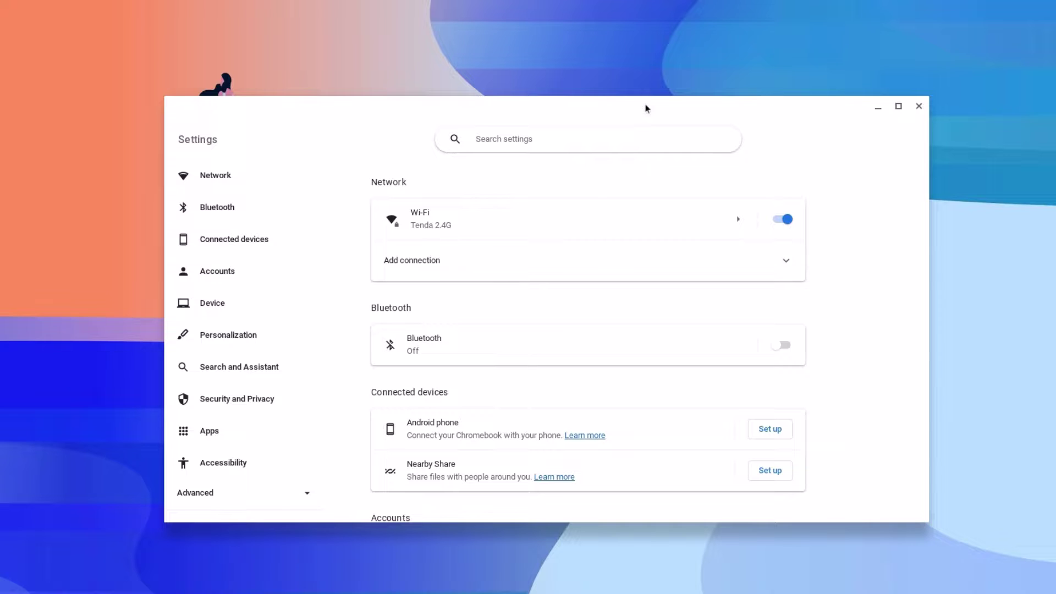
pyautogui.scroll(-2, 254, 421)
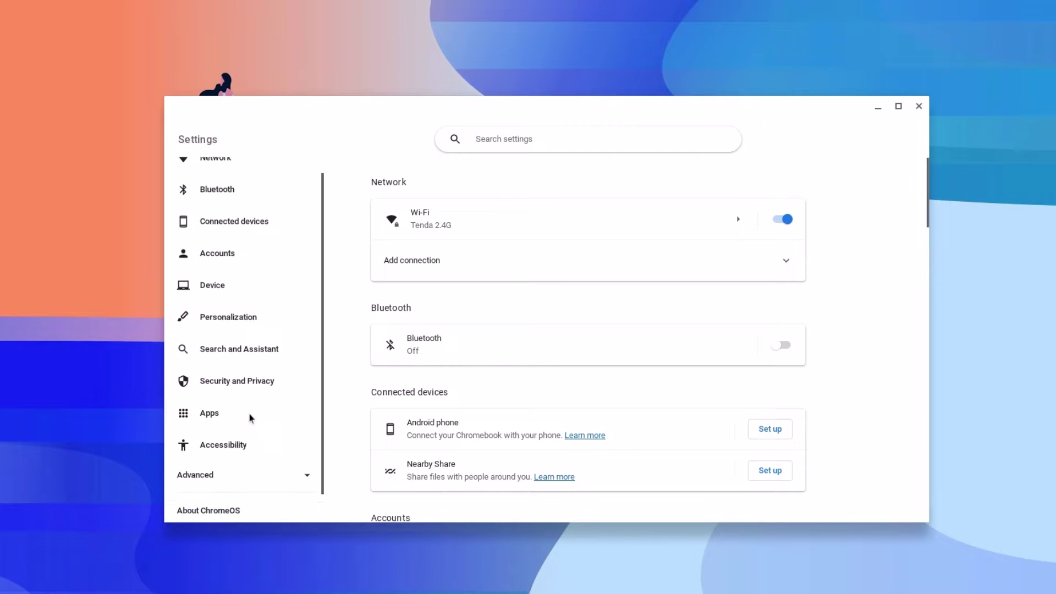
pyautogui.click(244, 472)
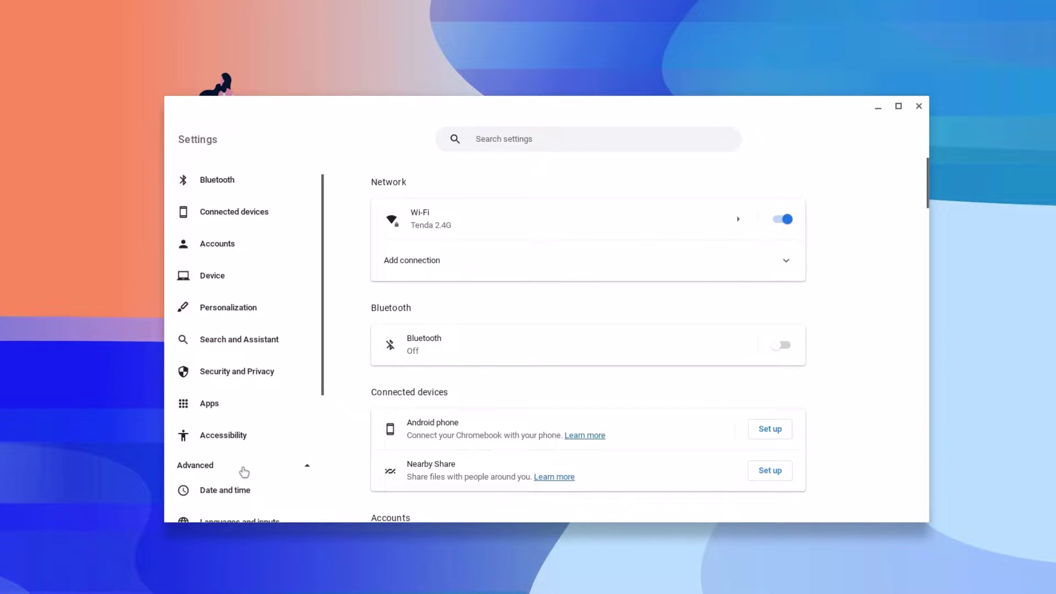
pyautogui.scroll(-3, 243, 429)
pyautogui.scroll(-1, 242, 421)
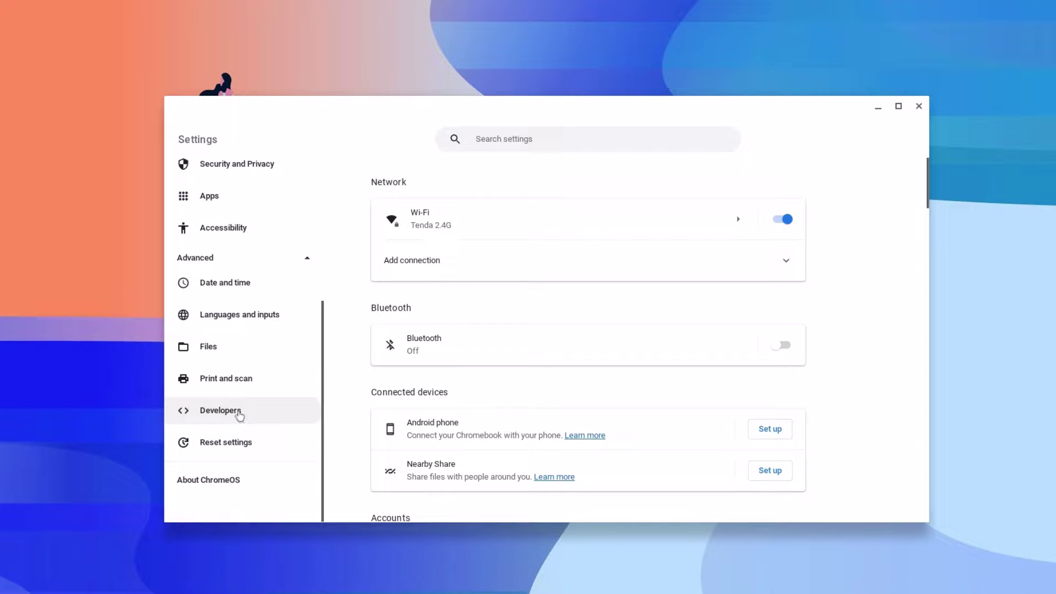
pyautogui.click(260, 423)
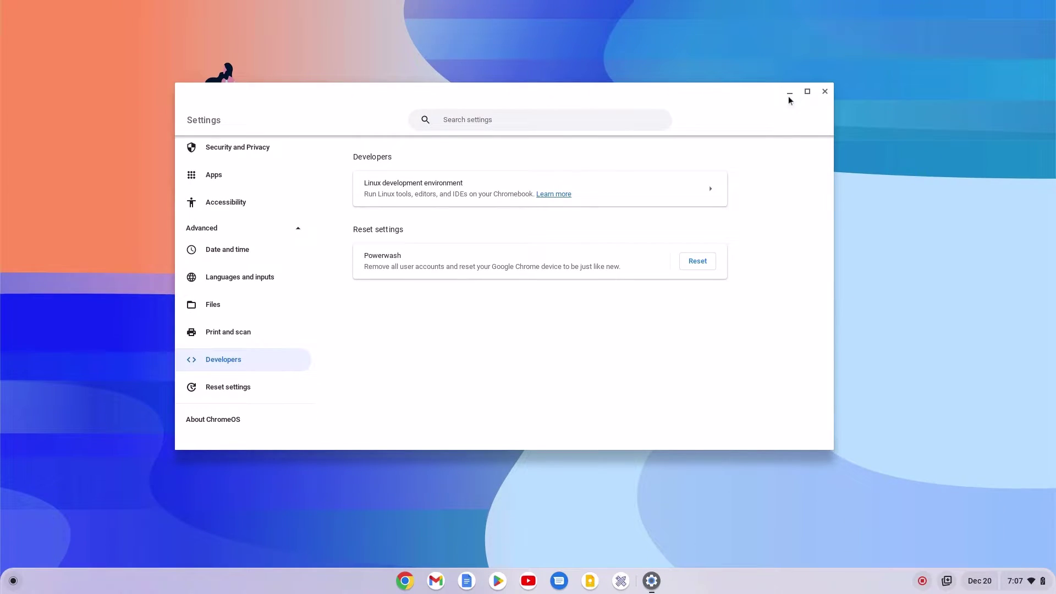
# Minimize Settings, launch Terminal from the Linux apps folder, bring it into view and connect to penguin
pyautogui.click(790, 93)
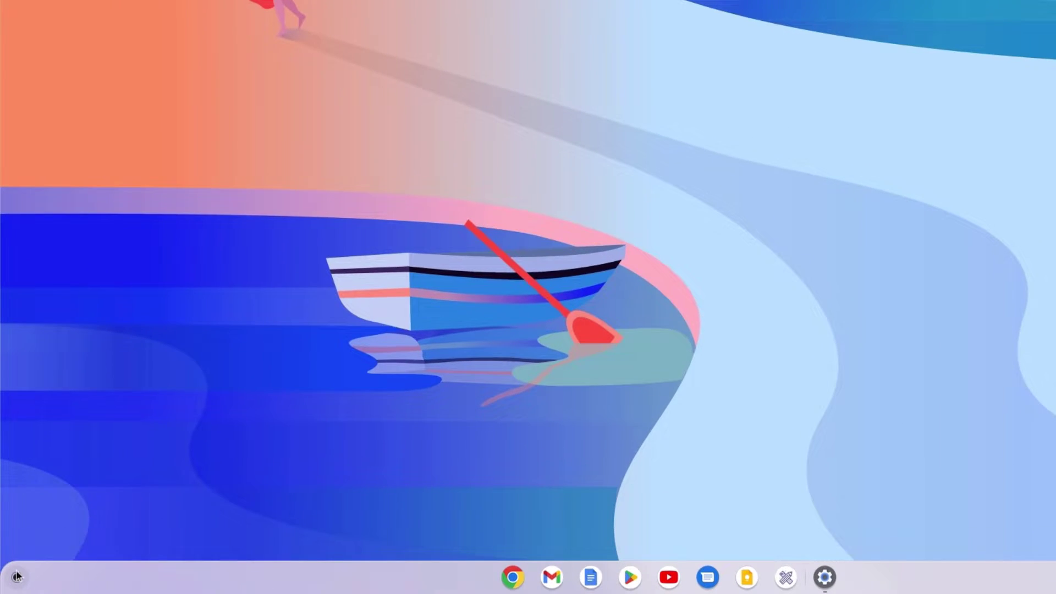
pyautogui.click(17, 576)
pyautogui.scroll(-2, 180, 341)
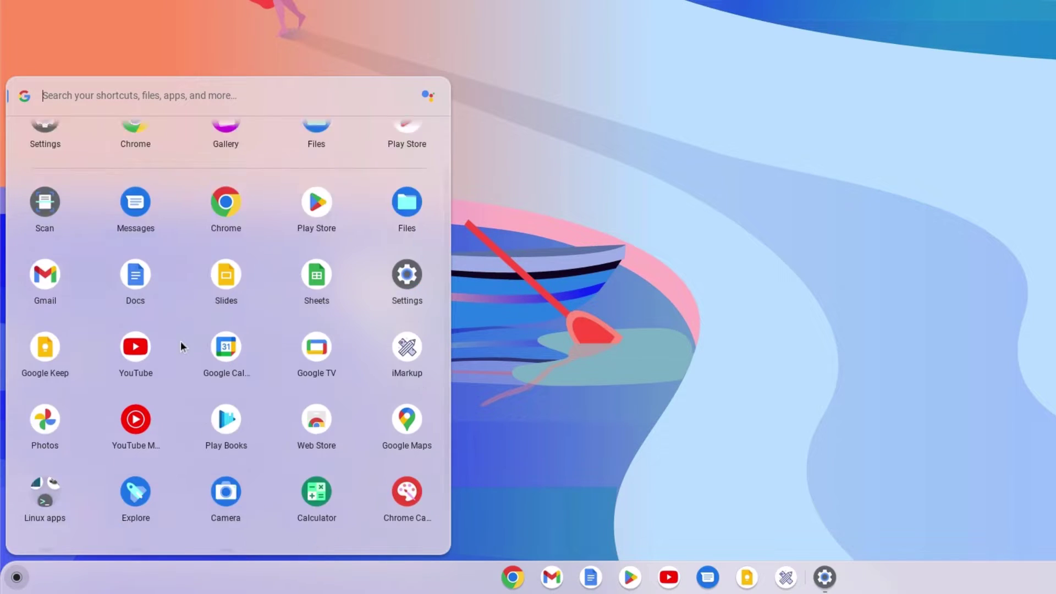
pyautogui.scroll(-2, 180, 341)
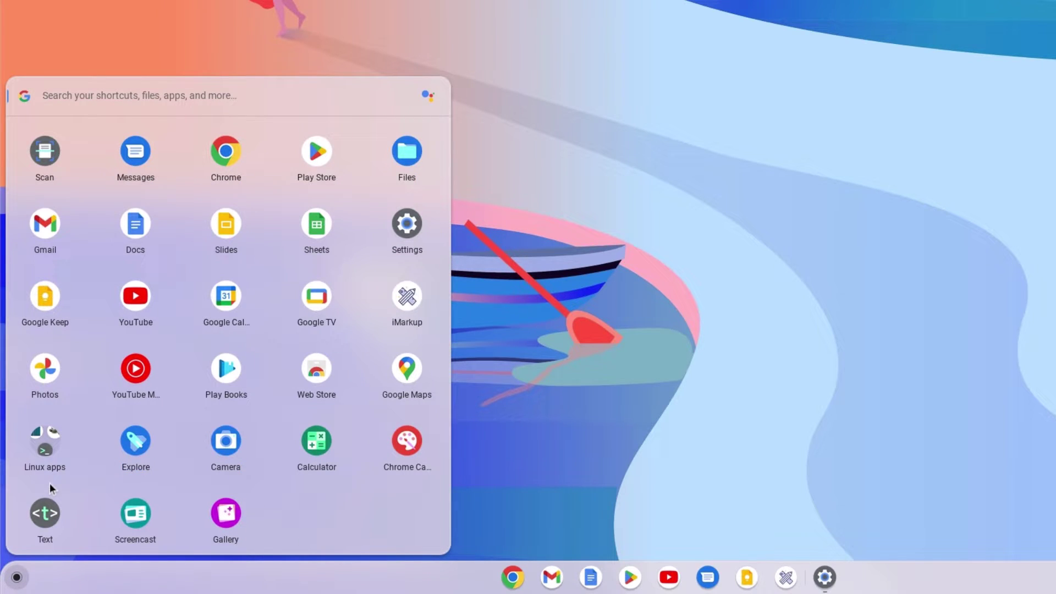
pyautogui.click(62, 424)
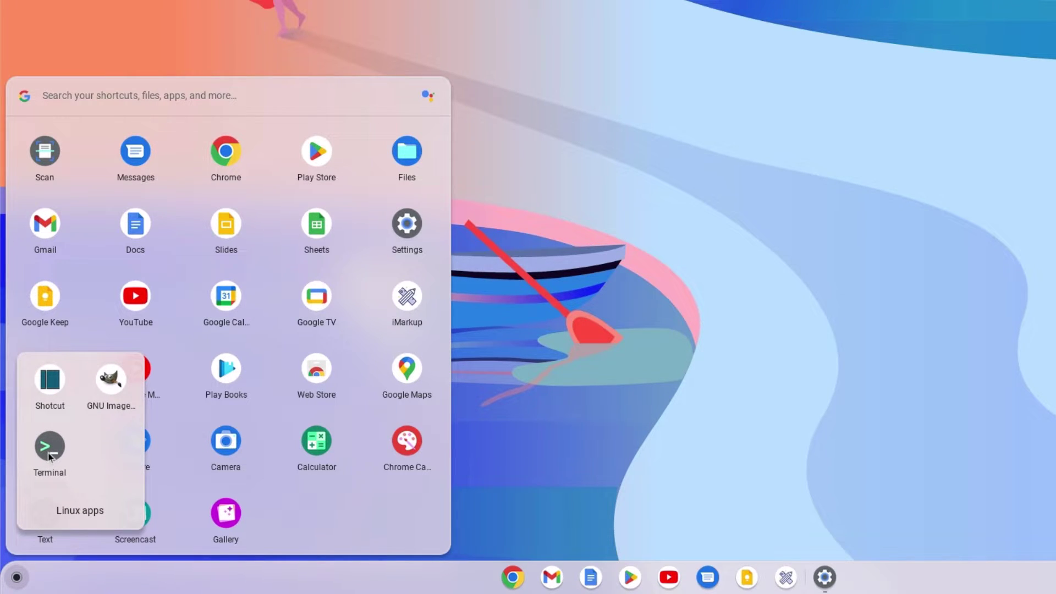
pyautogui.click(49, 447)
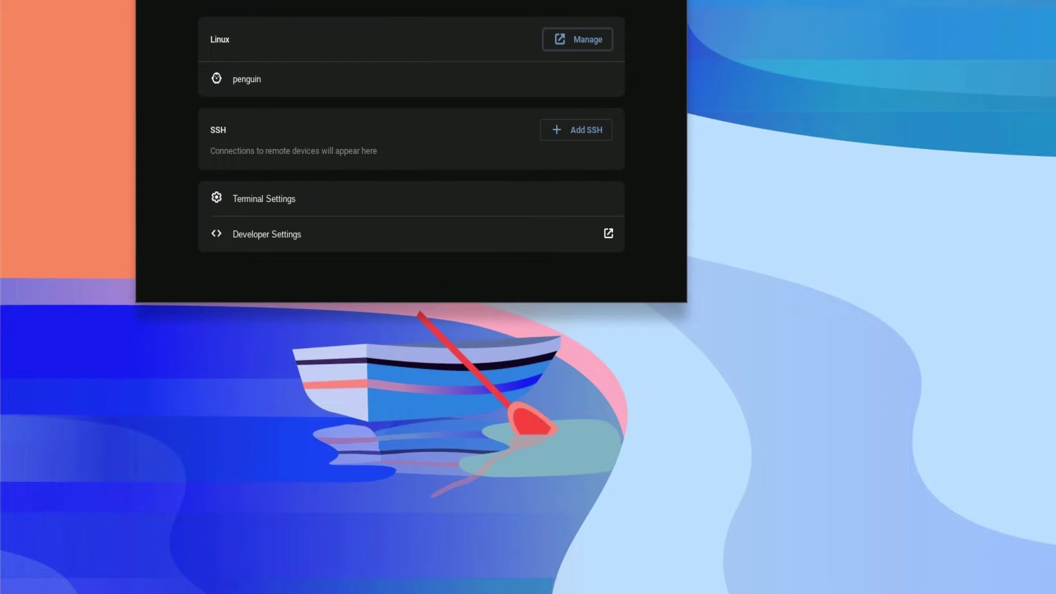
pyautogui.moveTo(435, 0); pyautogui.dragTo(570, 137)
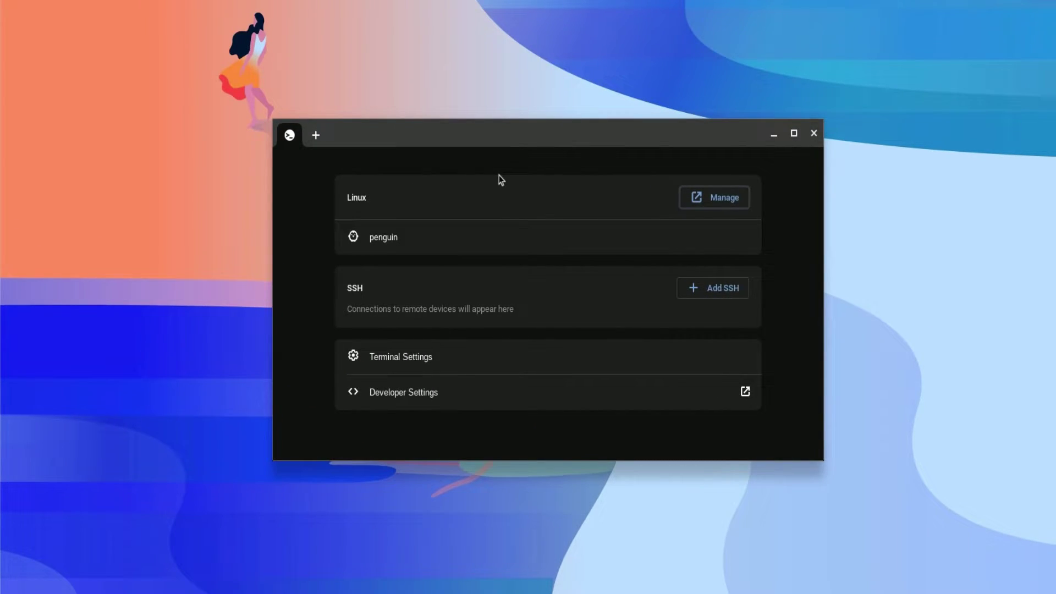
pyautogui.click(393, 237)
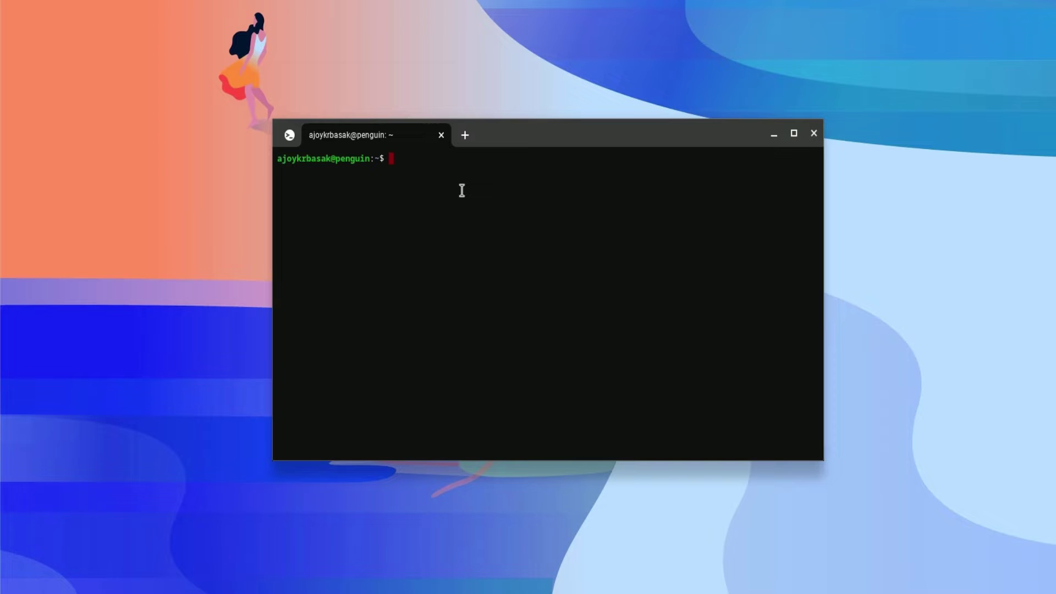
# Run 'flatpak list' and then 'sudo apt-get install gimp' in the penguin shell
pyautogui.write('flatpak list')
pyautogui.press('Return')
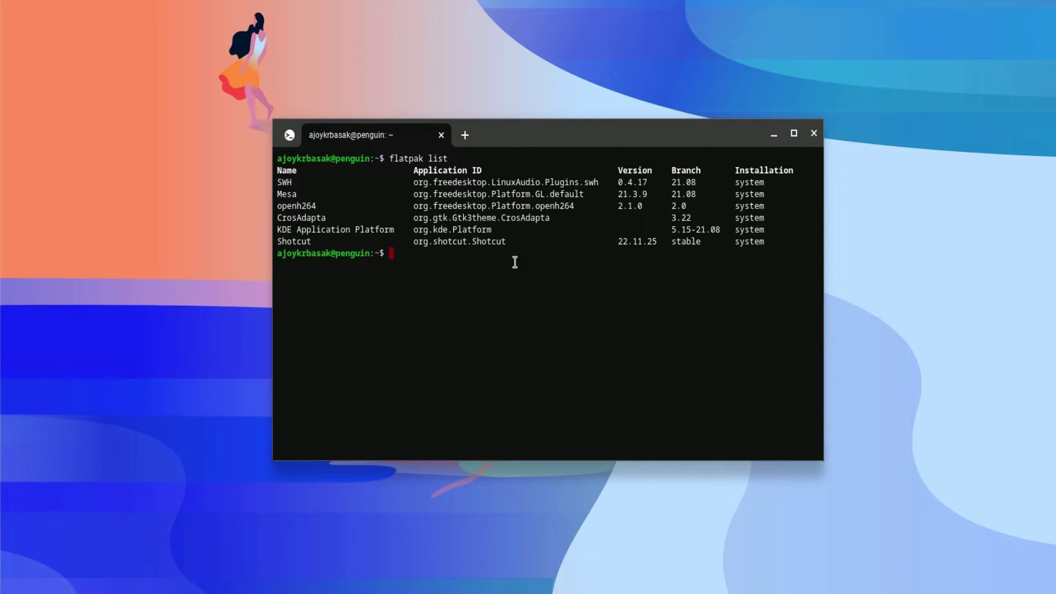
pyautogui.write('sudo apt-get install ')
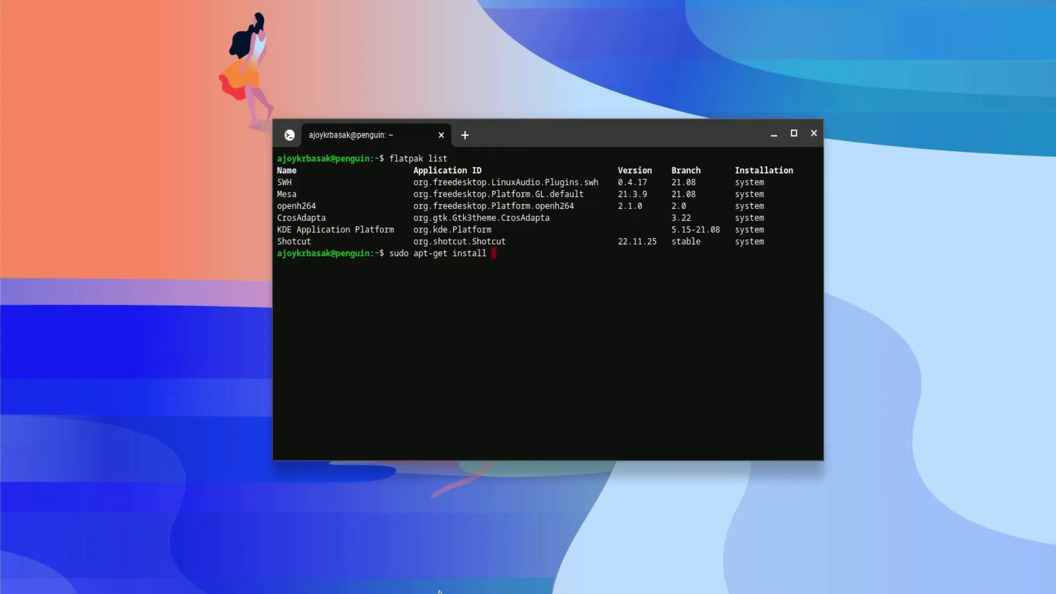
pyautogui.write('gimp')
pyautogui.press('Return')
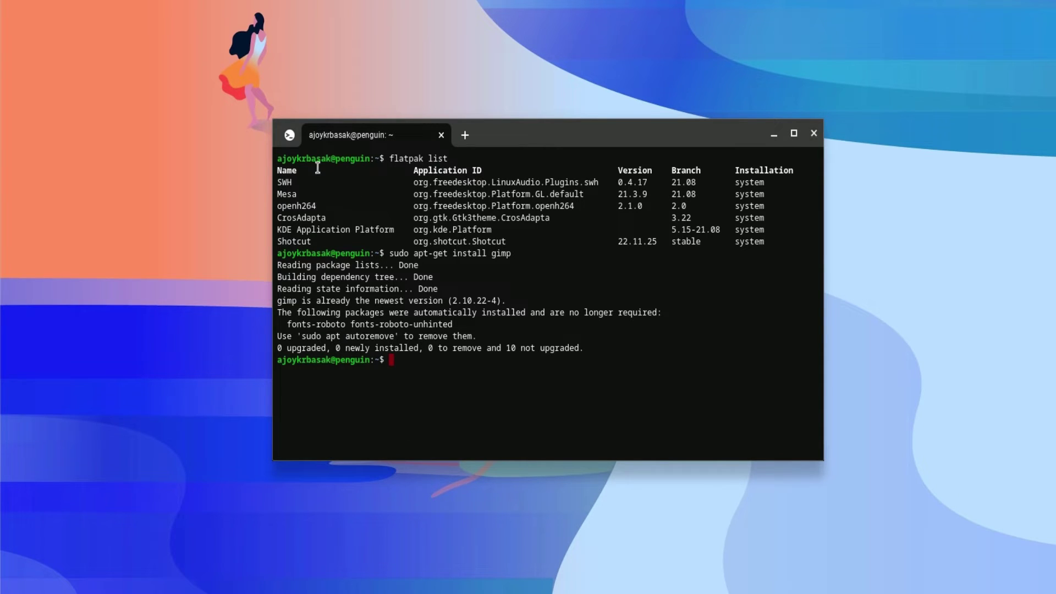
# Apply the Dark theme in Terminal Settings, then bring the penguin shell session back to the front
pyautogui.click(292, 136)
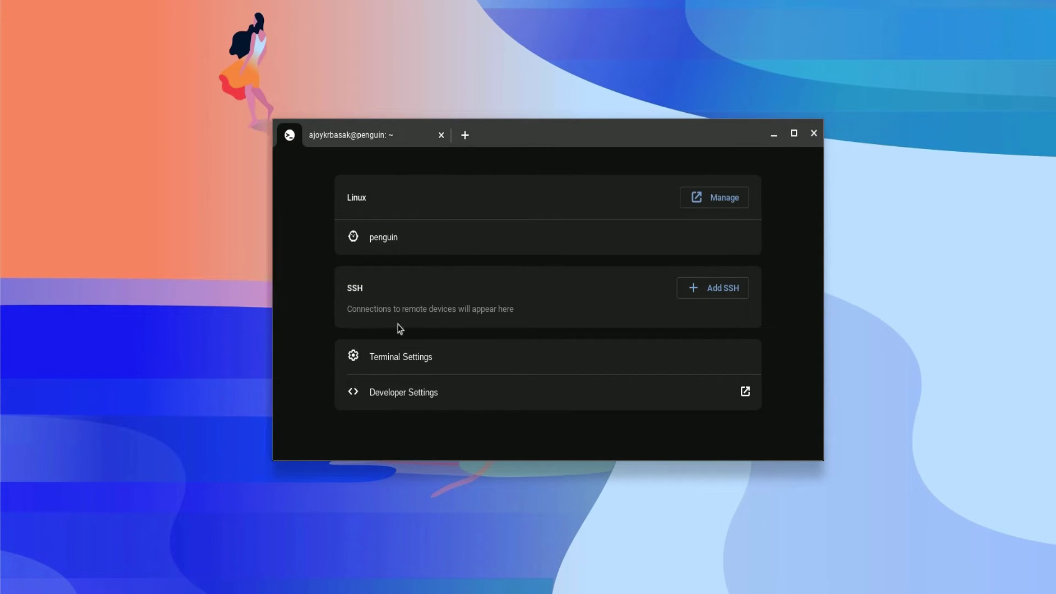
pyautogui.click(410, 356)
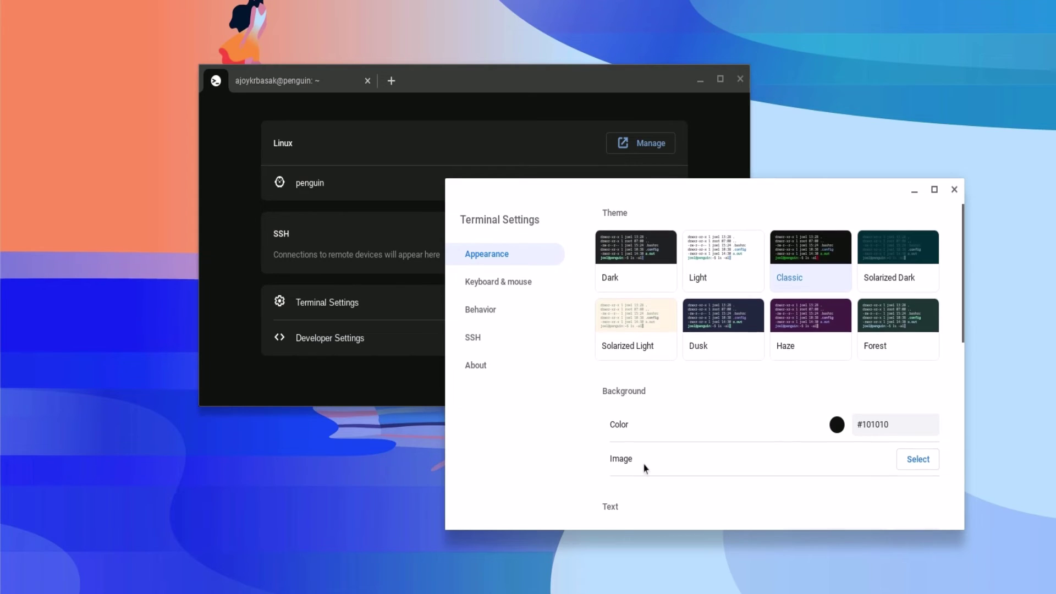
pyautogui.scroll(-3, 655, 455)
pyautogui.scroll(-10, 663, 444)
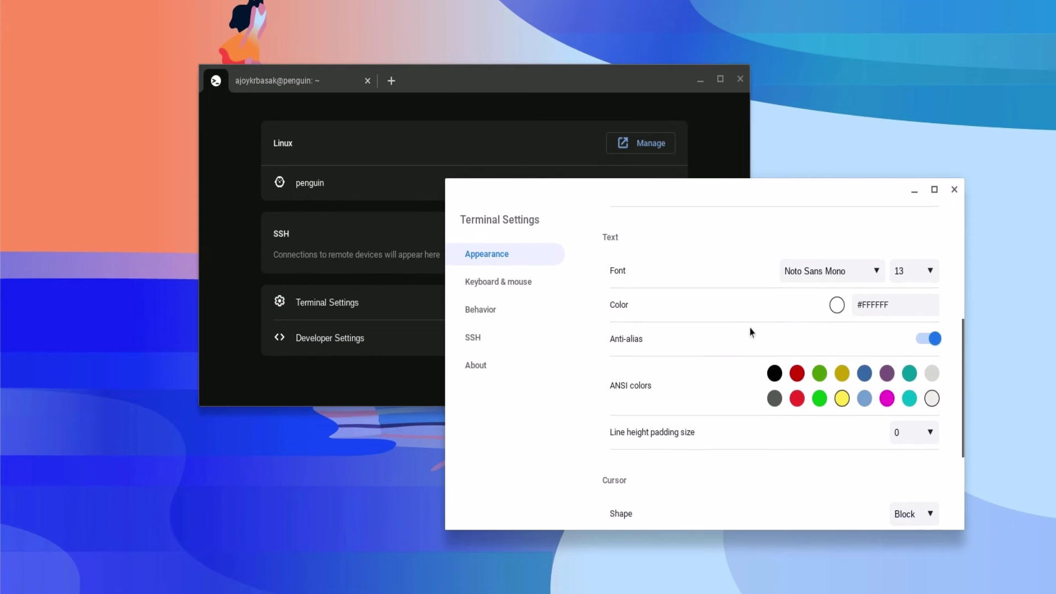
pyautogui.scroll(12, 728, 415)
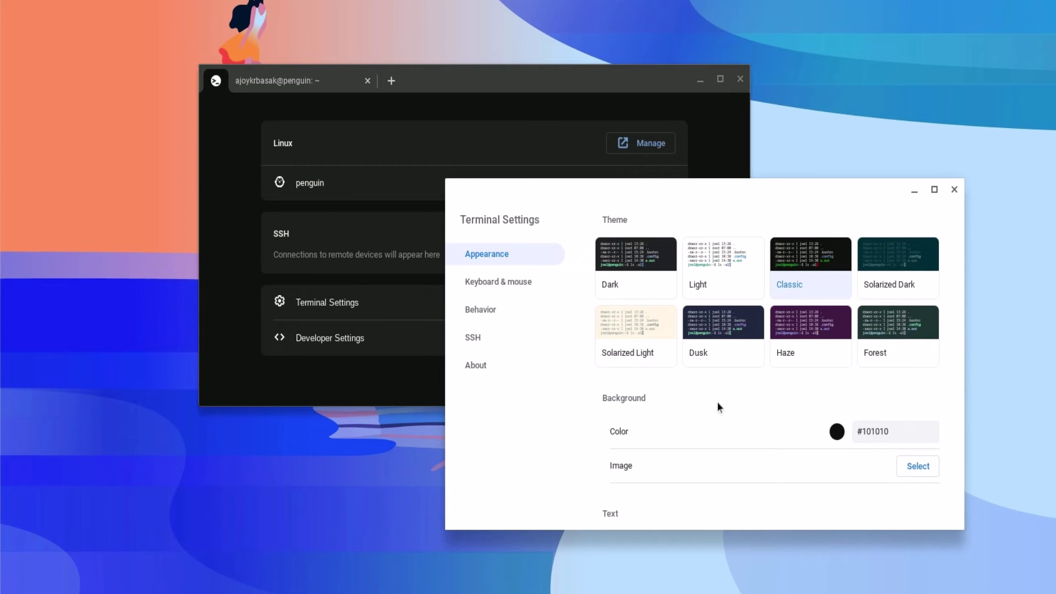
pyautogui.click(627, 265)
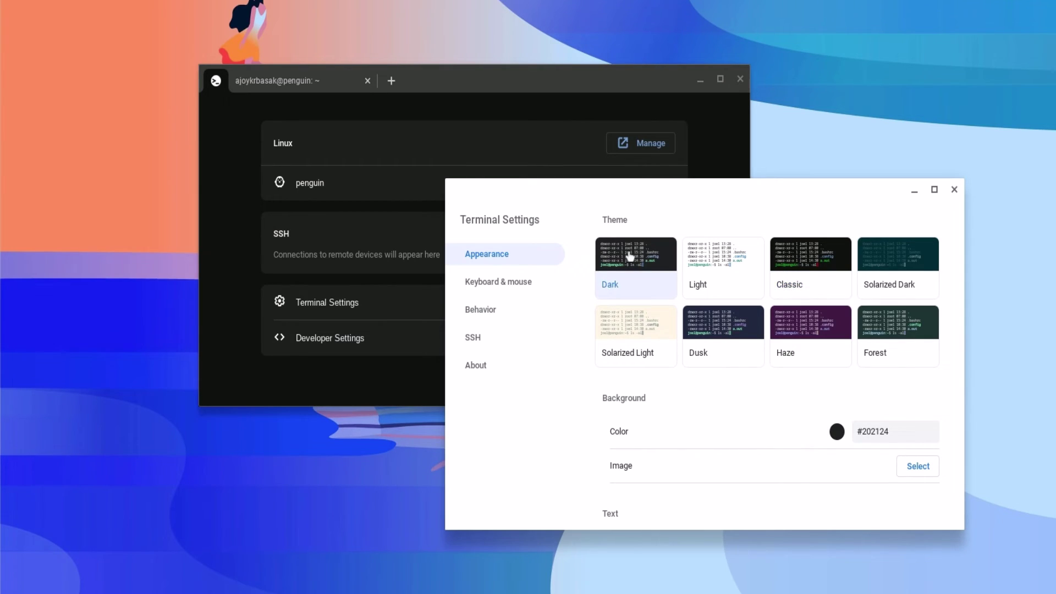
pyautogui.click(315, 84)
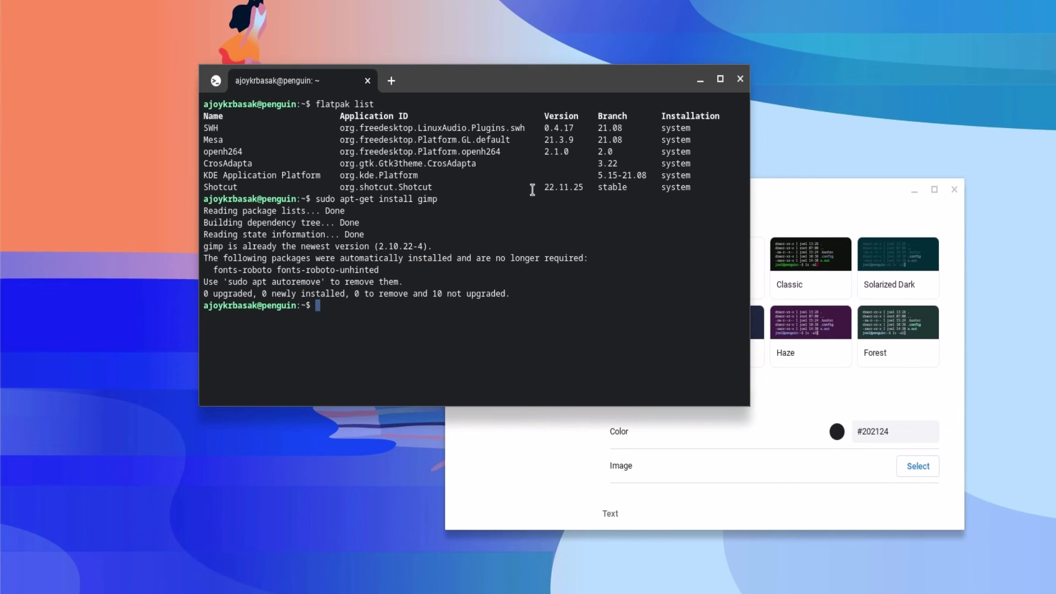
# Set the theme back to Classic, then minimize Terminal Settings and the terminal window
pyautogui.click(816, 292)
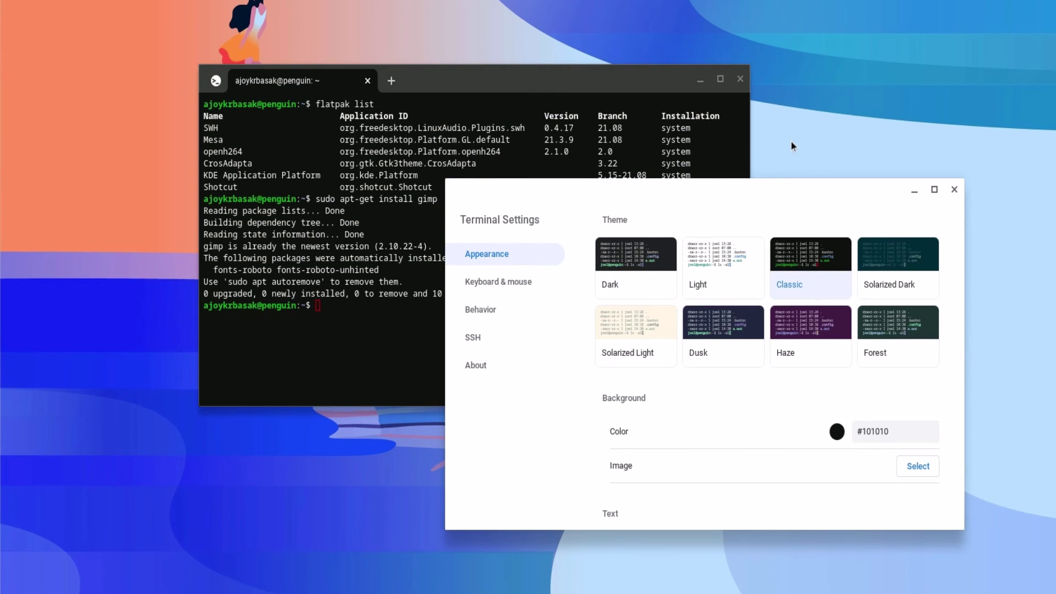
pyautogui.click(915, 192)
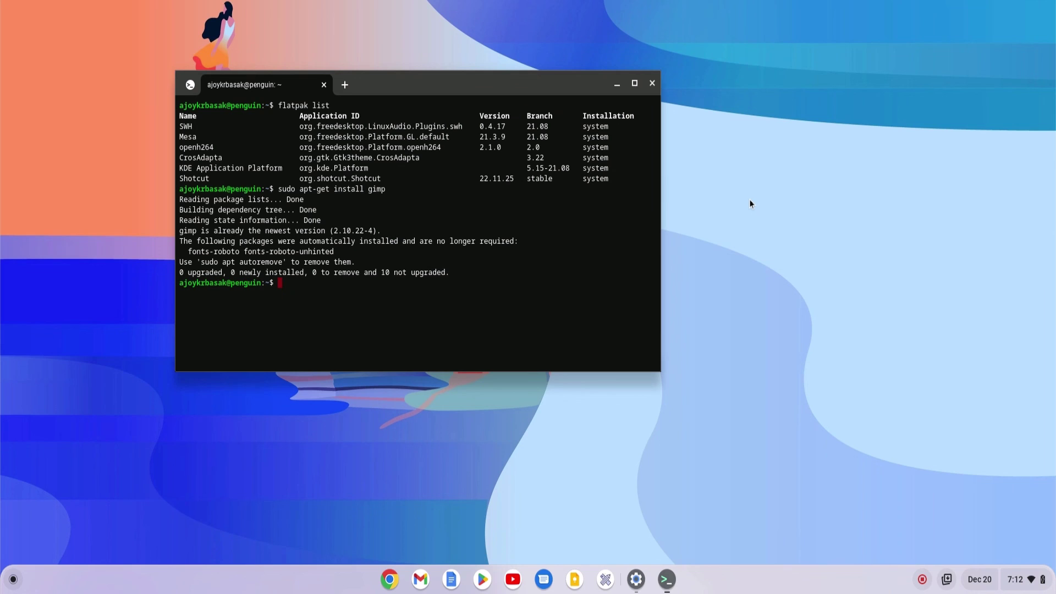
pyautogui.click(618, 85)
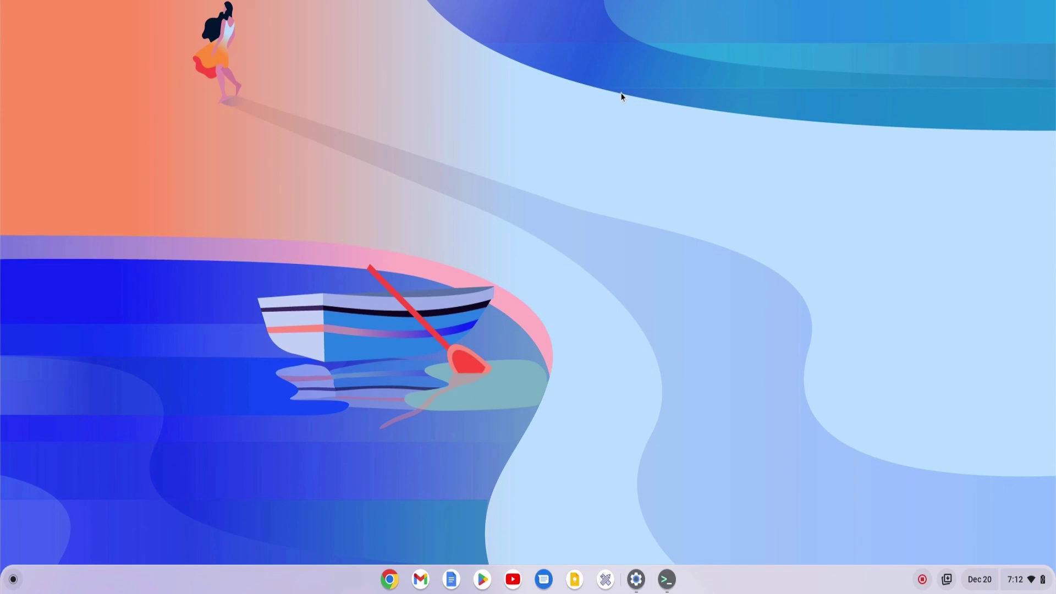